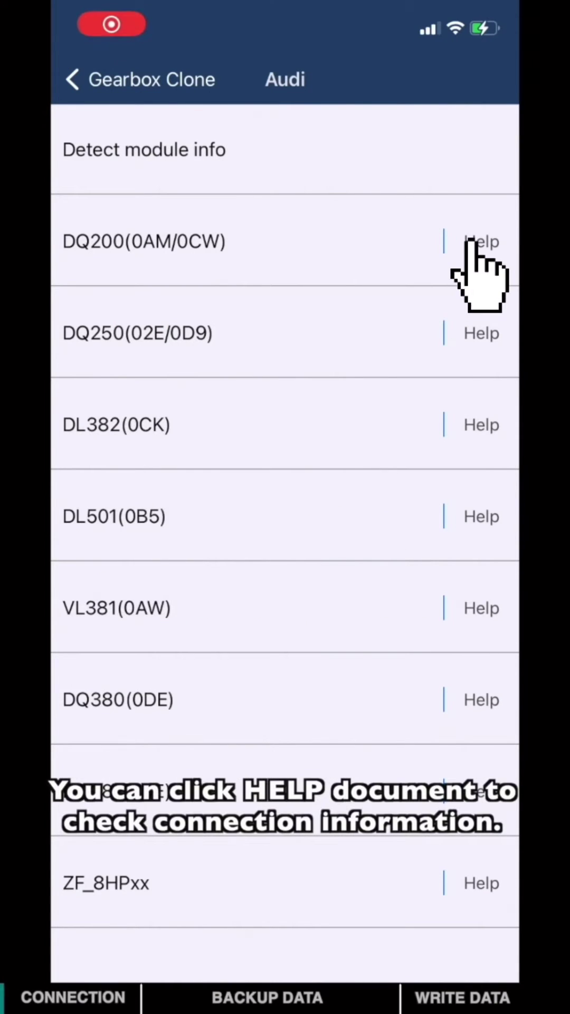
# Open the Help connection guide for the DQ200 (0AM/0CW) gearbox
pyautogui.click(473, 244)
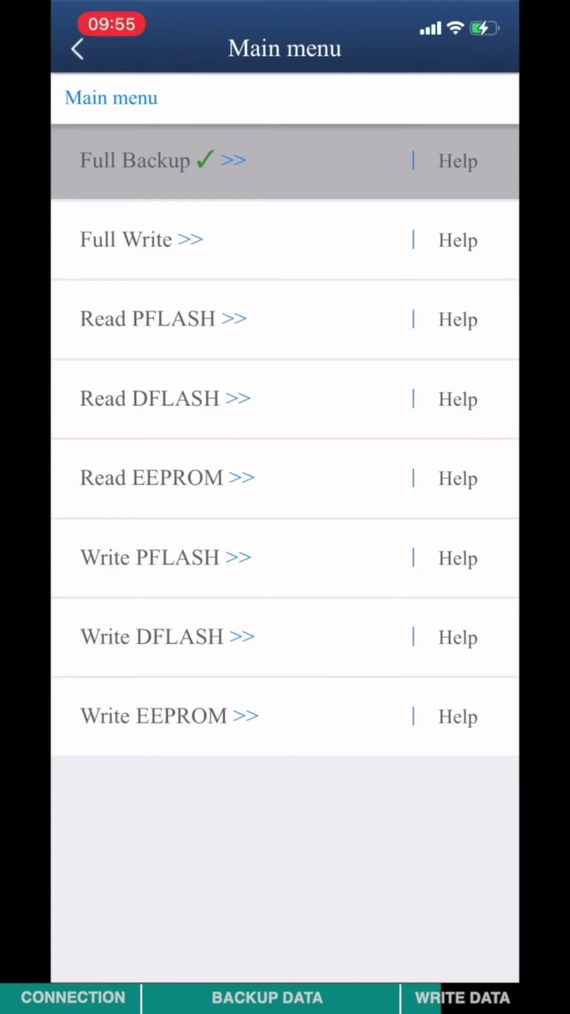
# Start Full Write, accept the Precautions, and continue with the detected DQ200 model
pyautogui.click(135, 239)
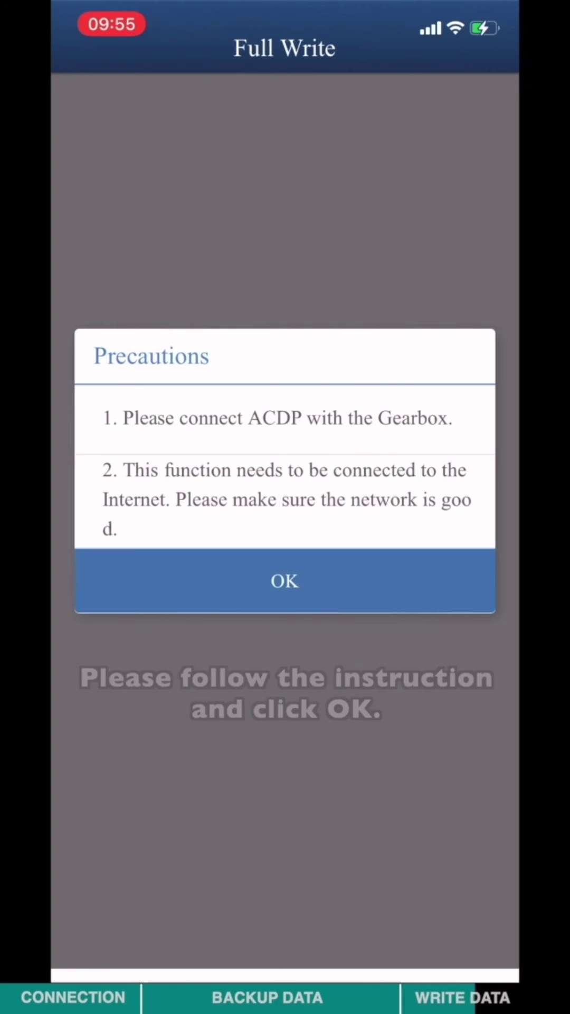
pyautogui.click(283, 580)
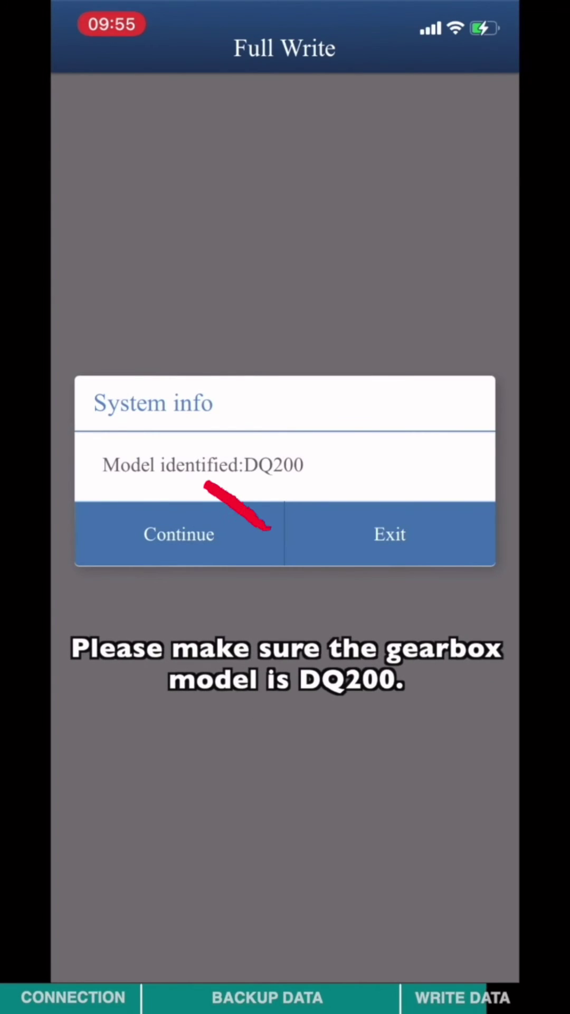
pyautogui.click(178, 537)
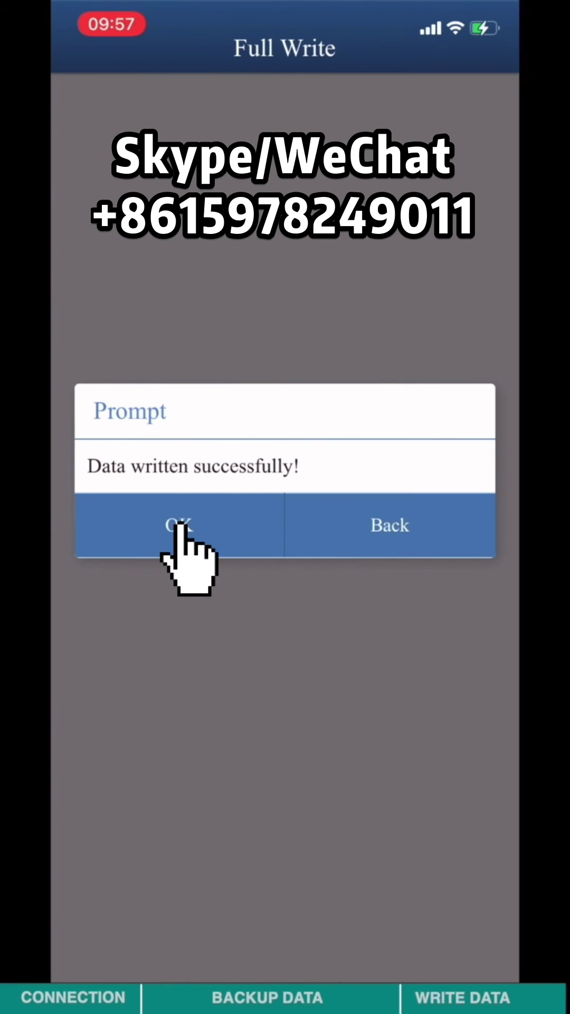
# Acknowledge the 'Data written successfully!' message to reach the operation log path
pyautogui.click(178, 524)
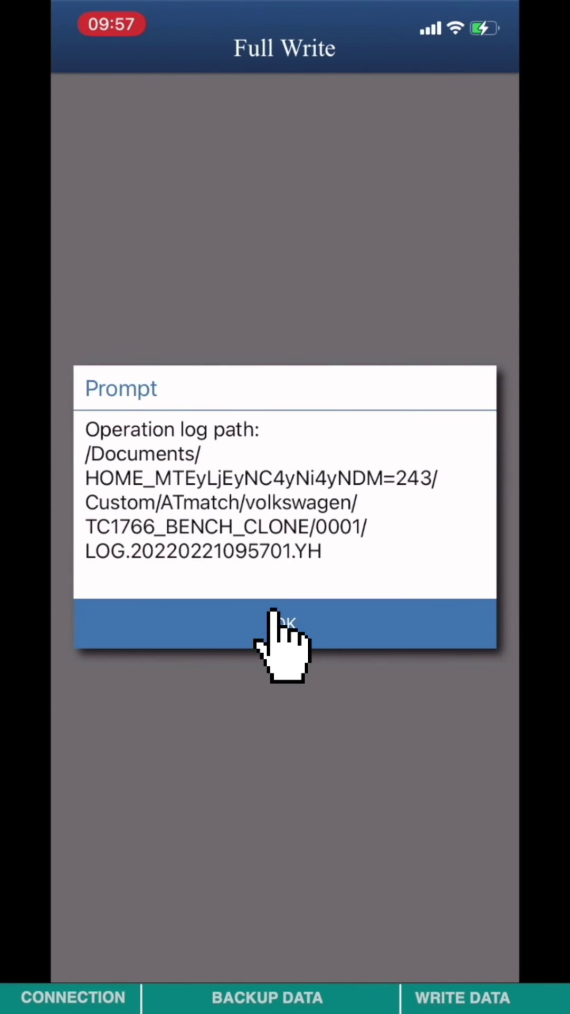